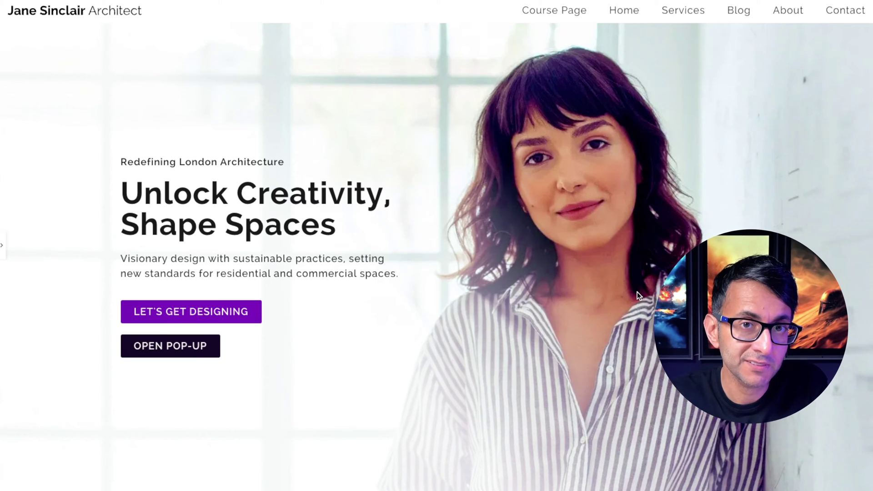
# After checking the Welcome popup, start a new Popup template named 'Download Popup'.
pyautogui.click(186, 352)
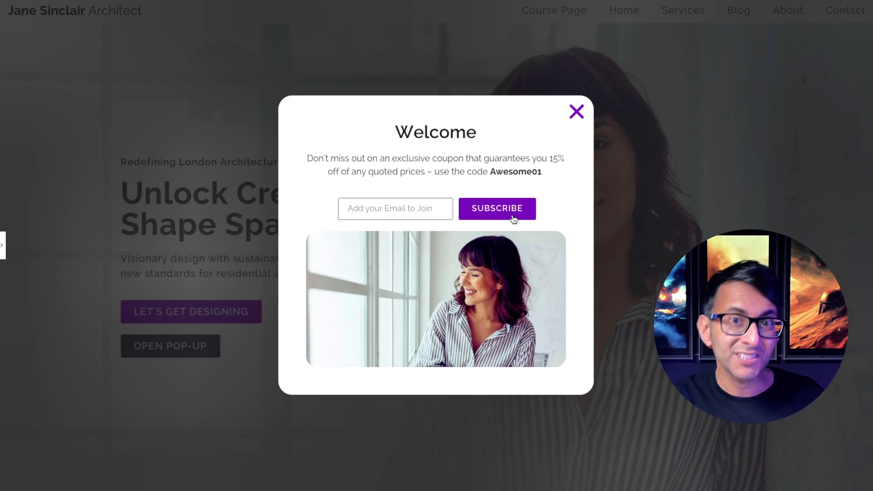
pyautogui.click(576, 112)
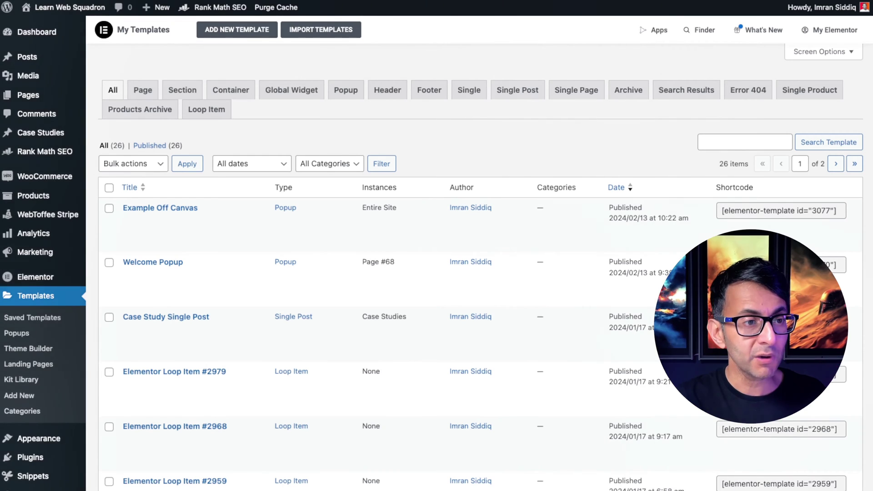
pyautogui.click(336, 94)
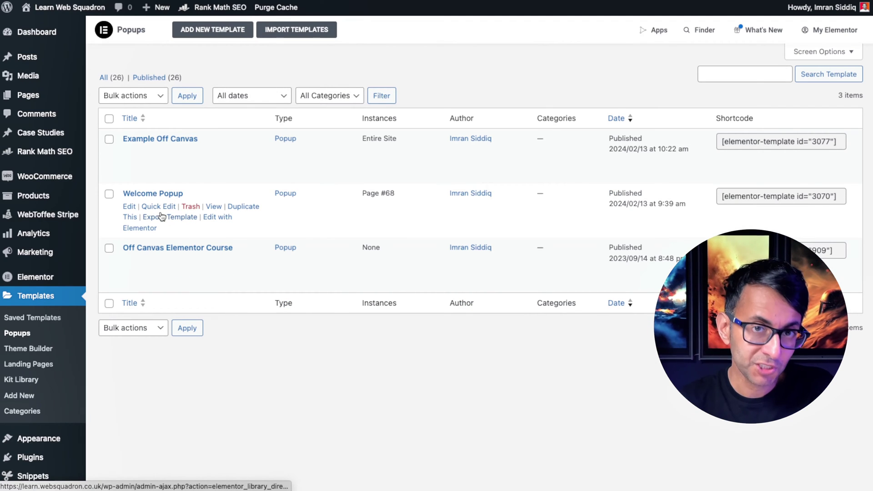
pyautogui.click(240, 37)
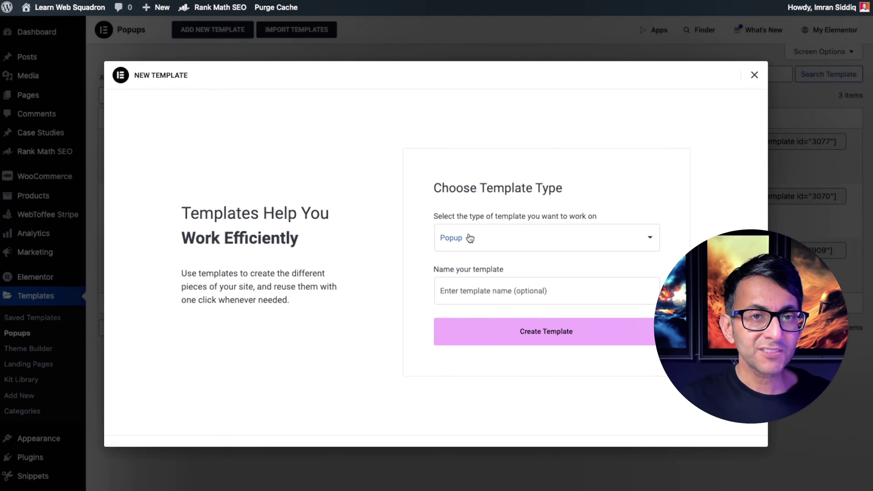
pyautogui.click(483, 289)
pyautogui.write('Download Popup')
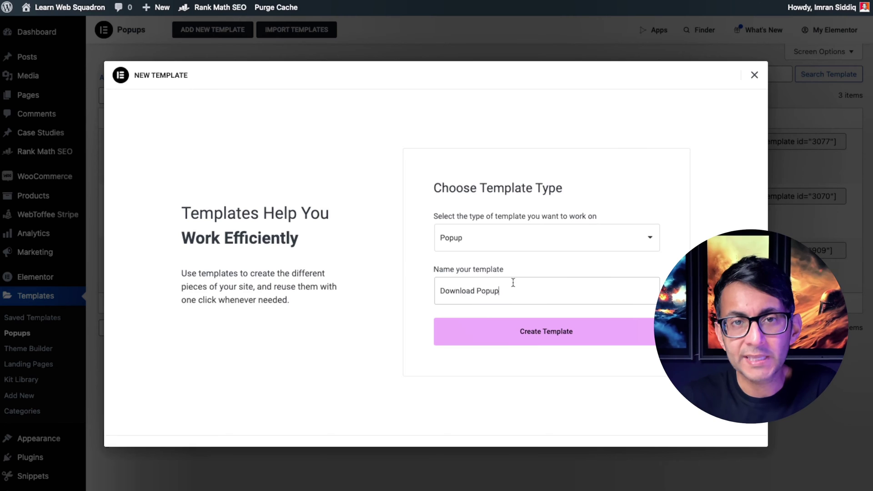
# Create the Download Popup and paste in the Welcome popup's copied content container.
pyautogui.click(557, 337)
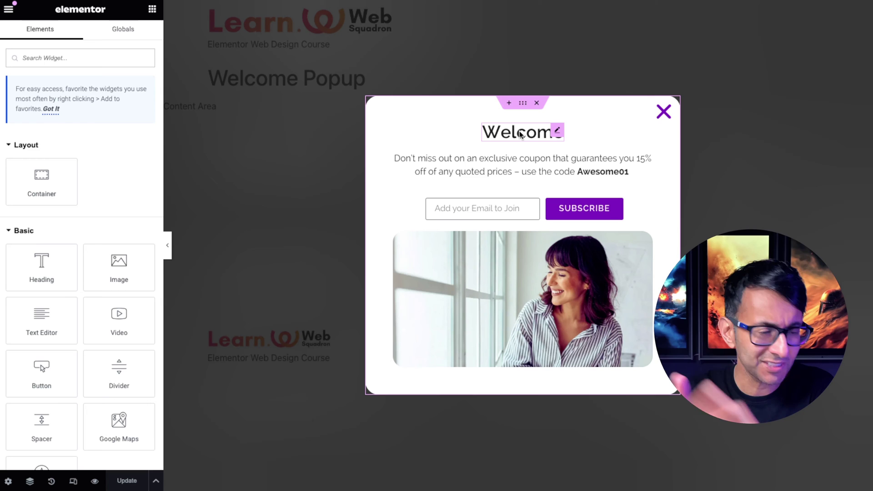
pyautogui.rightClick(521, 105)
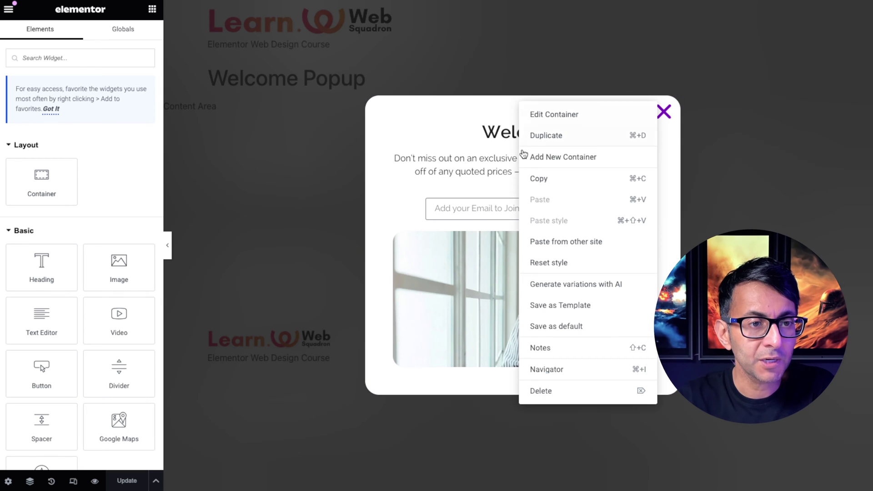
pyautogui.click(541, 178)
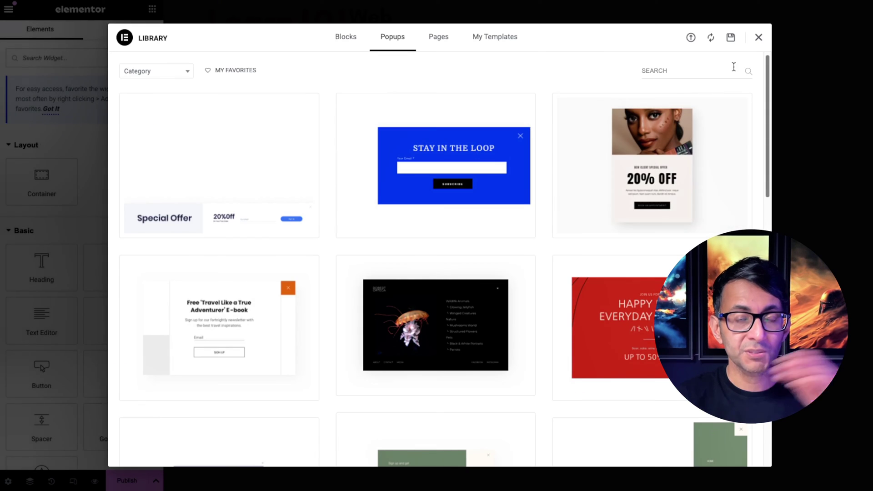
pyautogui.click(759, 40)
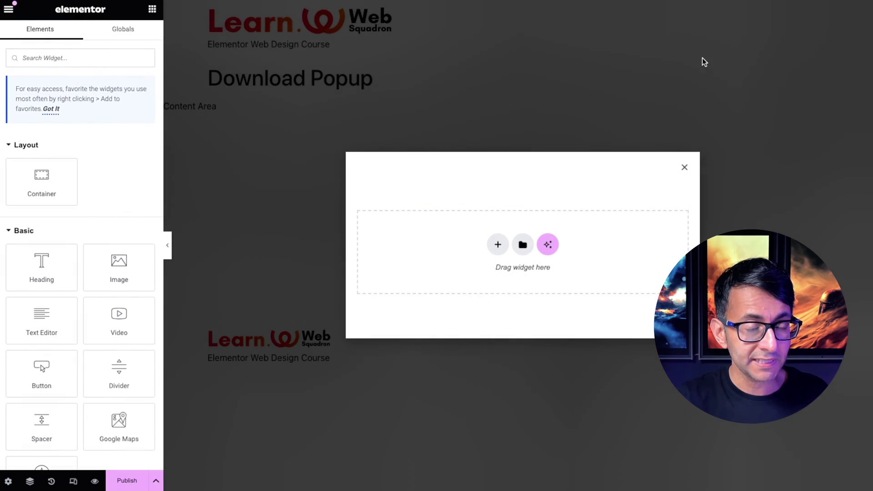
pyautogui.rightClick(440, 252)
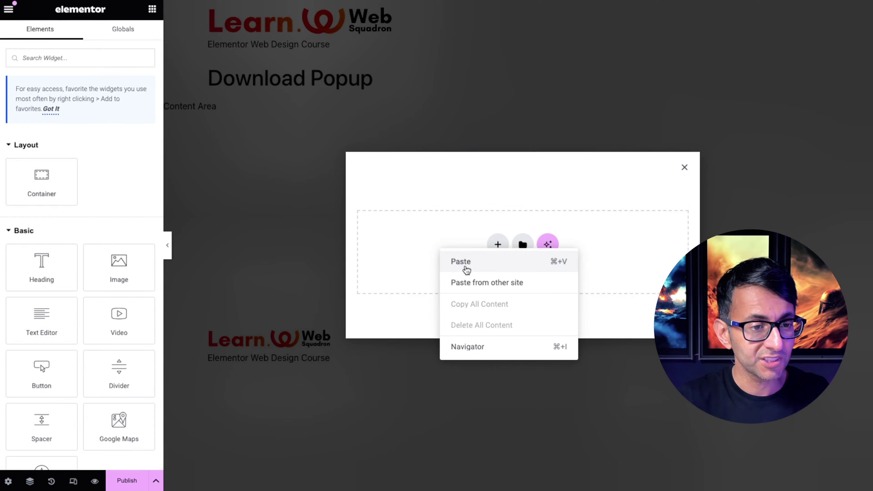
pyautogui.click(467, 265)
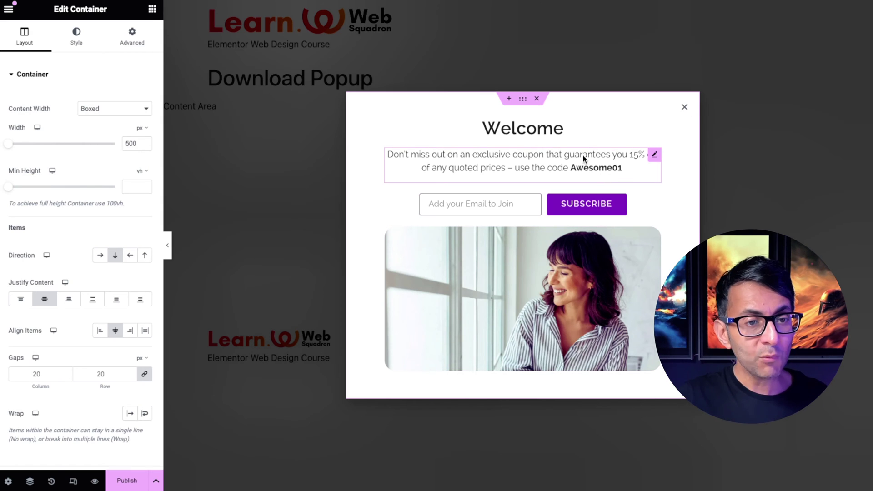
# Change the text to 'Excellent' and 'Click Download for your file', and add an Icon widget below it.
pyautogui.click(557, 127)
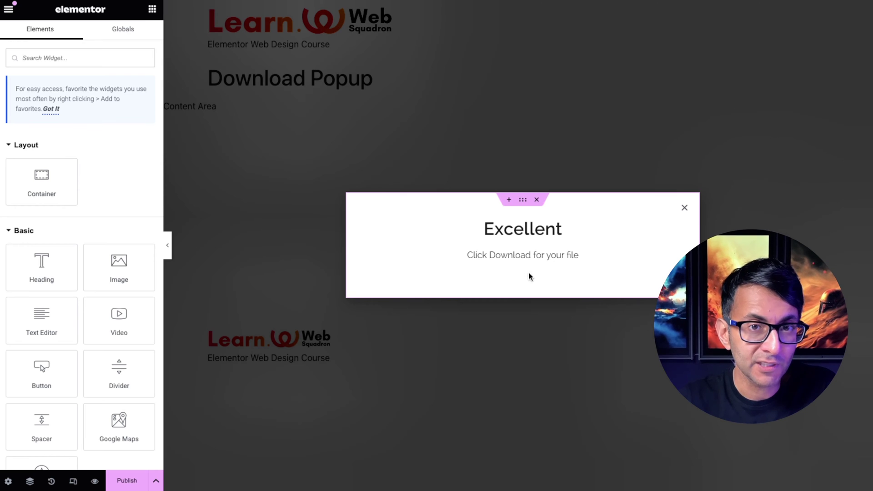
pyautogui.write('icon')
pyautogui.moveTo(41, 154); pyautogui.dragTo(523, 273)
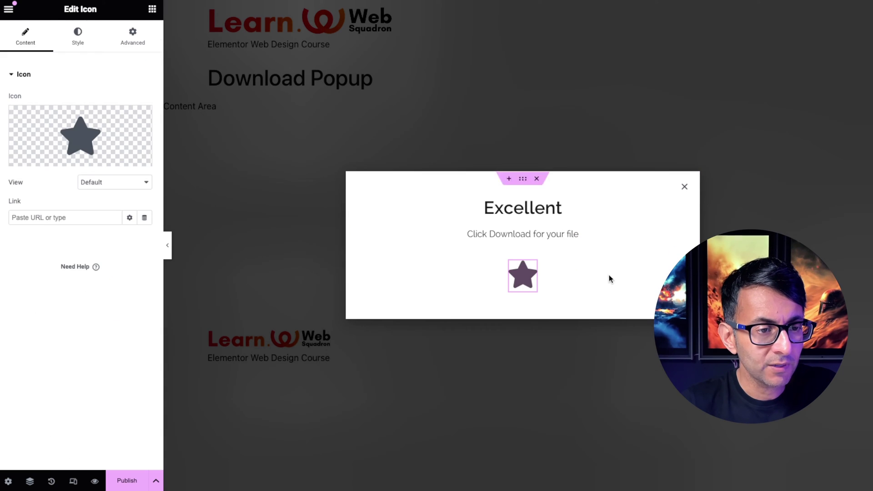
# Replace the star with the PDF icon from the Icon Library and enlarge it to 140 px.
pyautogui.click(80, 142)
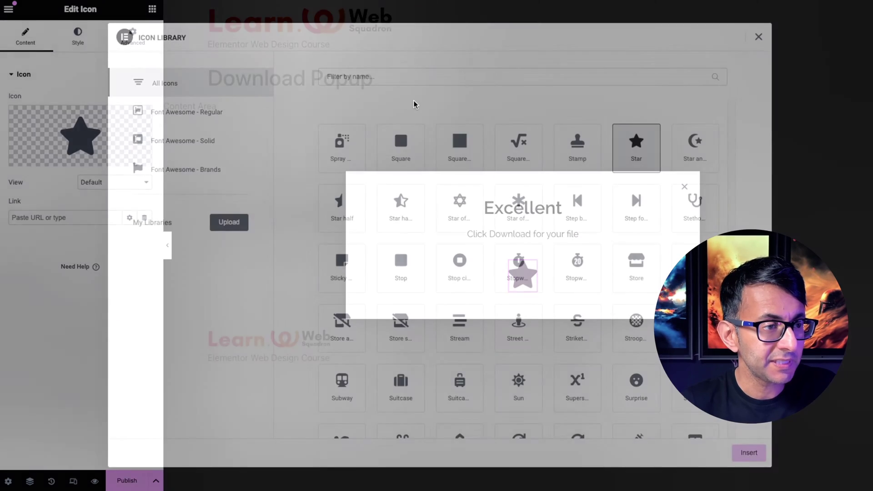
pyautogui.click(483, 68)
pyautogui.write('pdf')
pyautogui.doubleClick(403, 150)
pyautogui.click(78, 36)
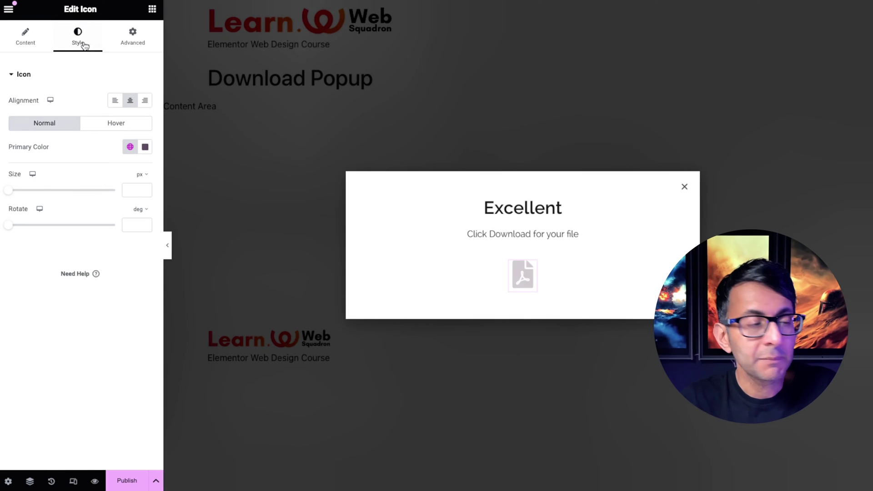
pyautogui.moveTo(8, 190); pyautogui.dragTo(57, 191)
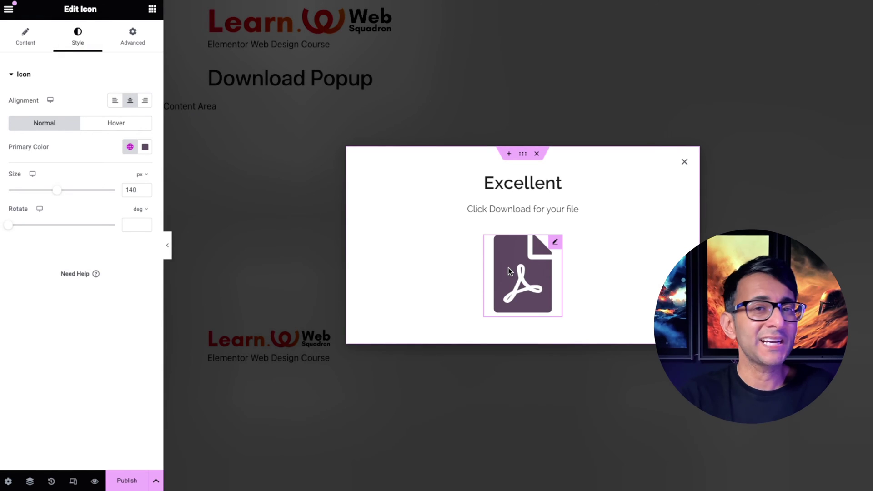
pyautogui.click(153, 9)
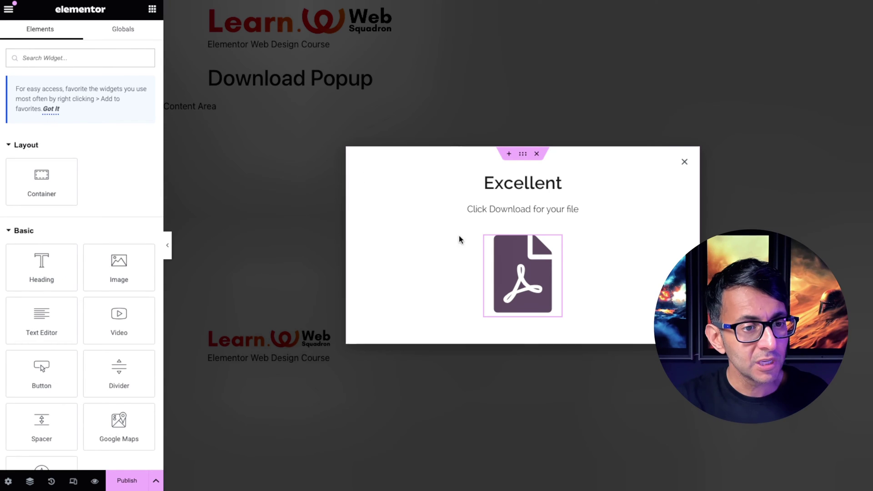
# Link the PDF icon to the pasted Cookies-Policy.docx URL, opening in a new window.
pyautogui.click(558, 241)
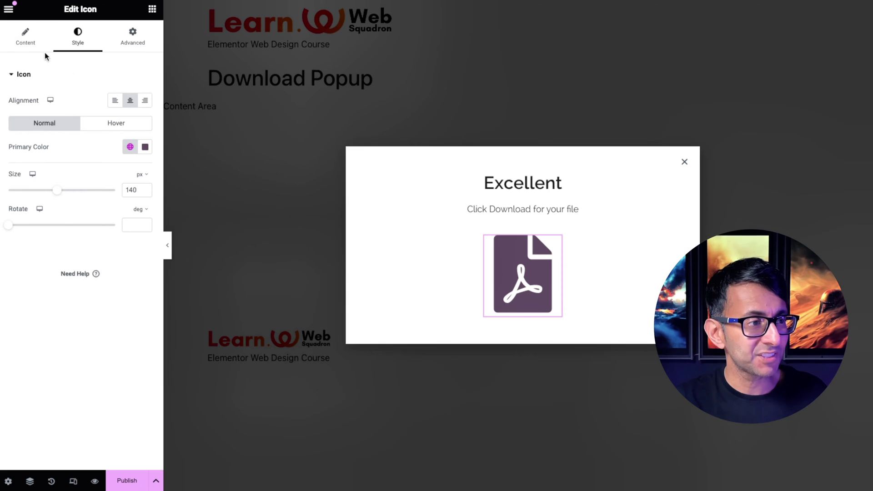
pyautogui.click(33, 41)
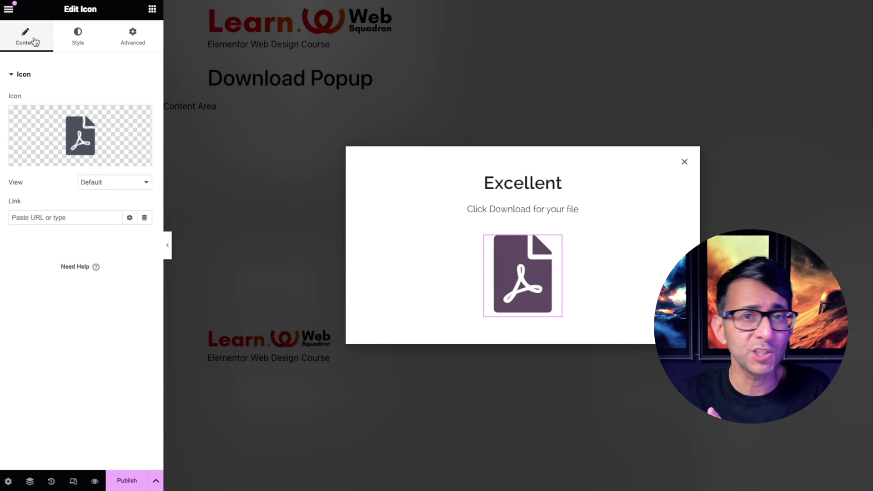
pyautogui.click(66, 217)
pyautogui.hotkey('ctrl', 'v')
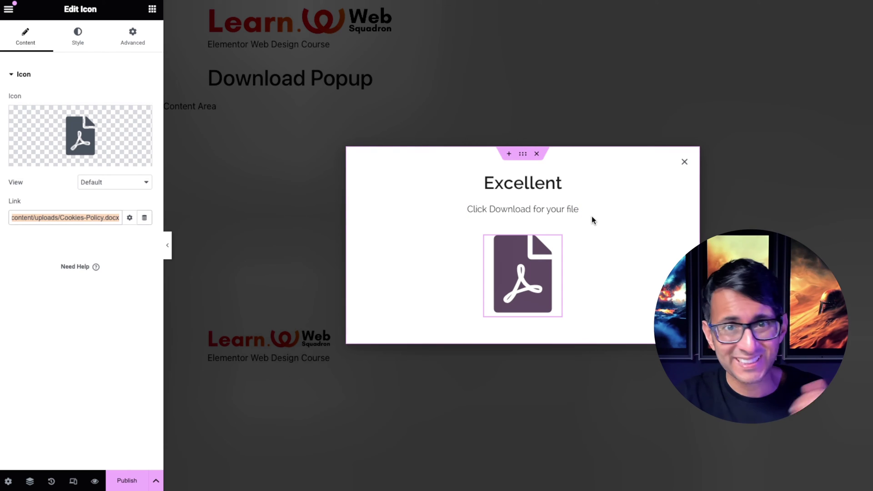
pyautogui.click(130, 219)
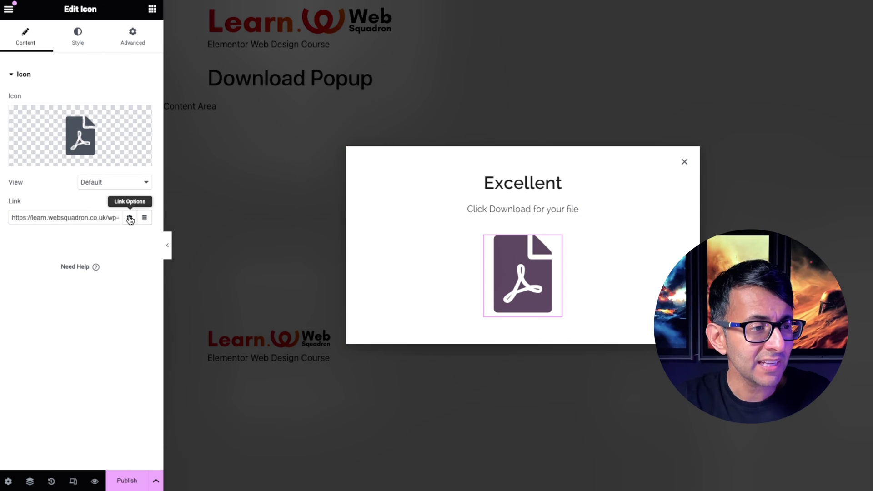
pyautogui.click(13, 235)
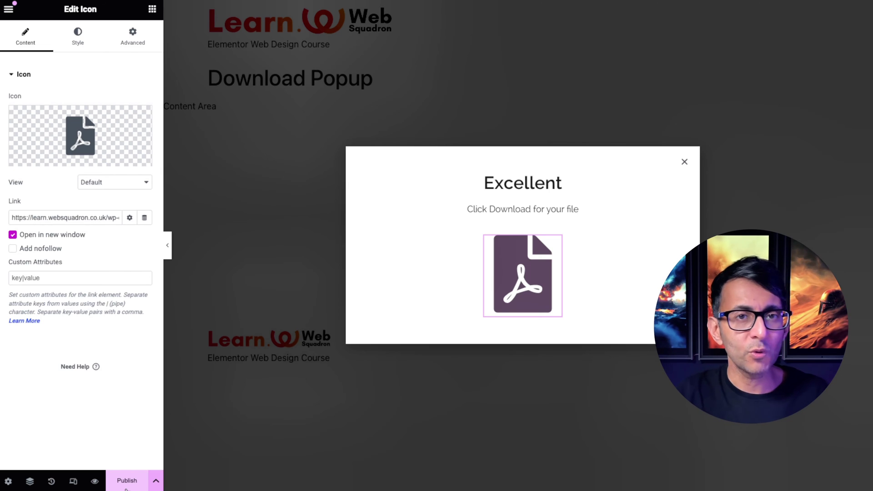
# Set Avoid Multiple Popups to Yes in the Download Popup's advanced settings.
pyautogui.click(8, 482)
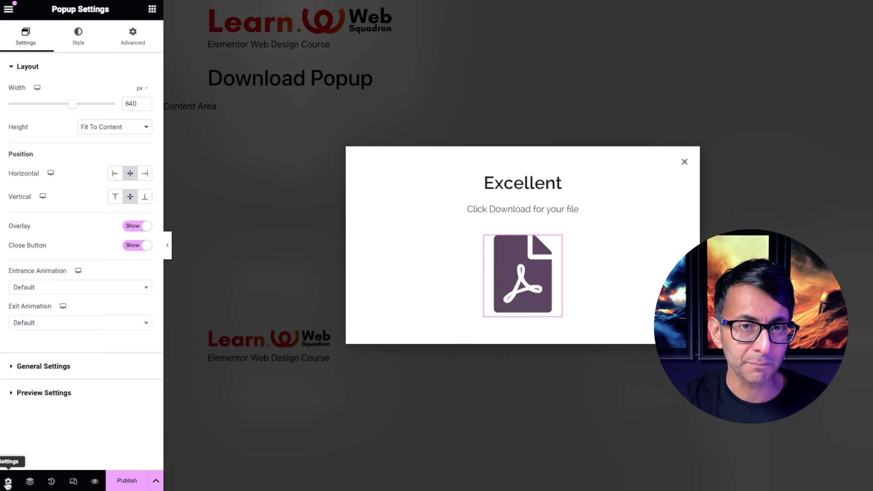
pyautogui.click(134, 45)
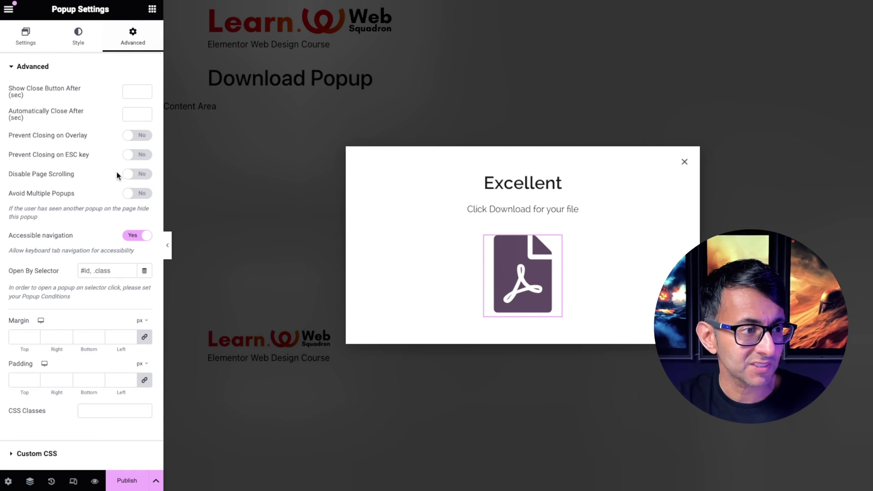
pyautogui.click(138, 194)
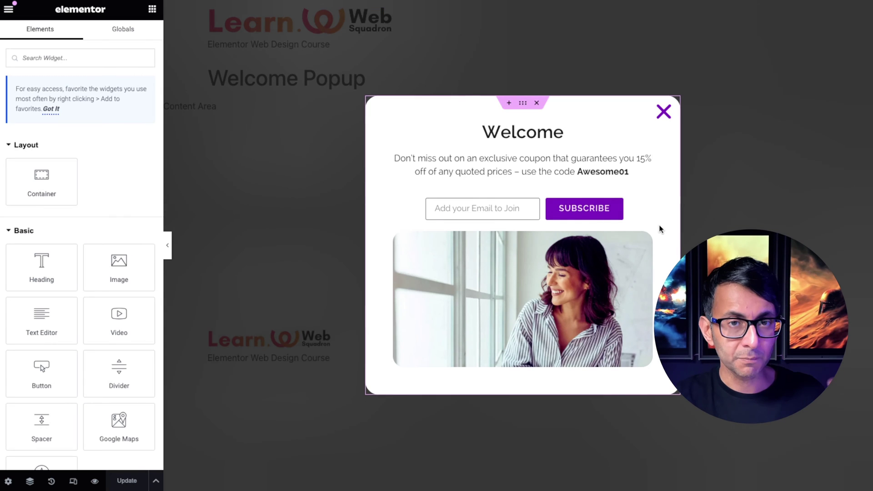
pyautogui.click(8, 481)
pyautogui.click(133, 36)
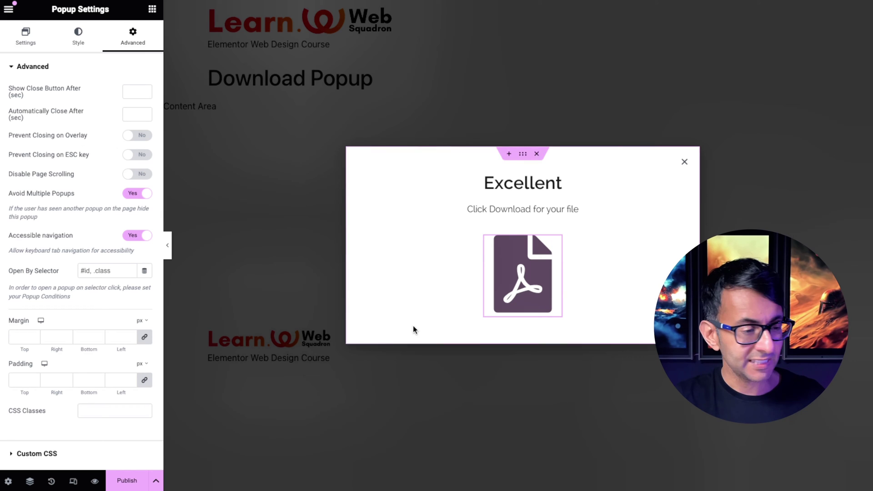
# Publish the Download Popup with the display condition Include > Entire Site.
pyautogui.click(132, 478)
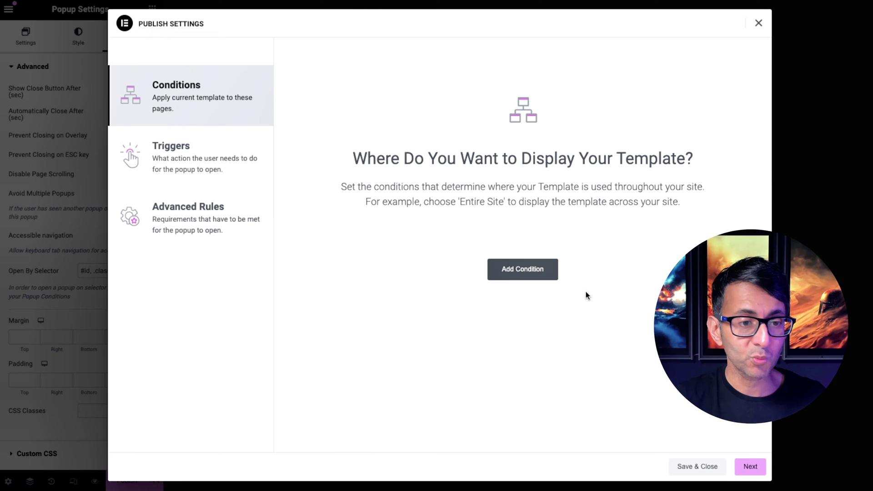
pyautogui.click(536, 269)
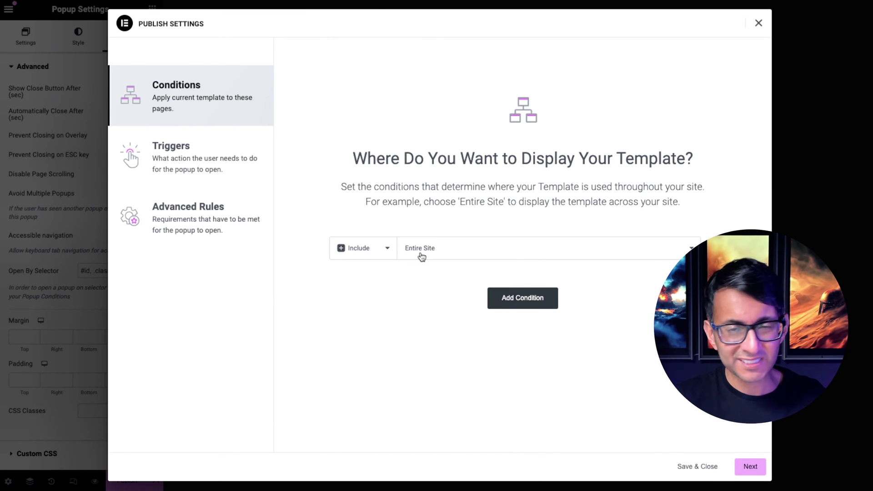
pyautogui.click(696, 468)
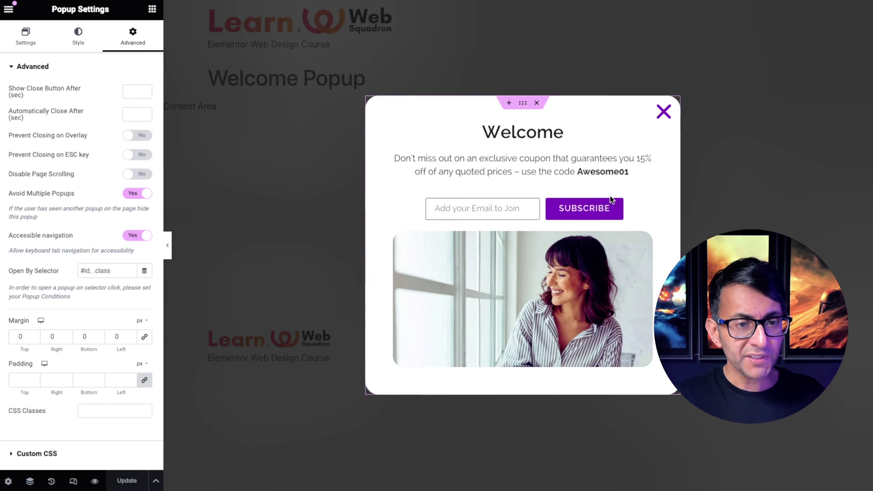
# Open the Welcome Popup's subscribe form settings, showing its single Email field.
pyautogui.click(615, 205)
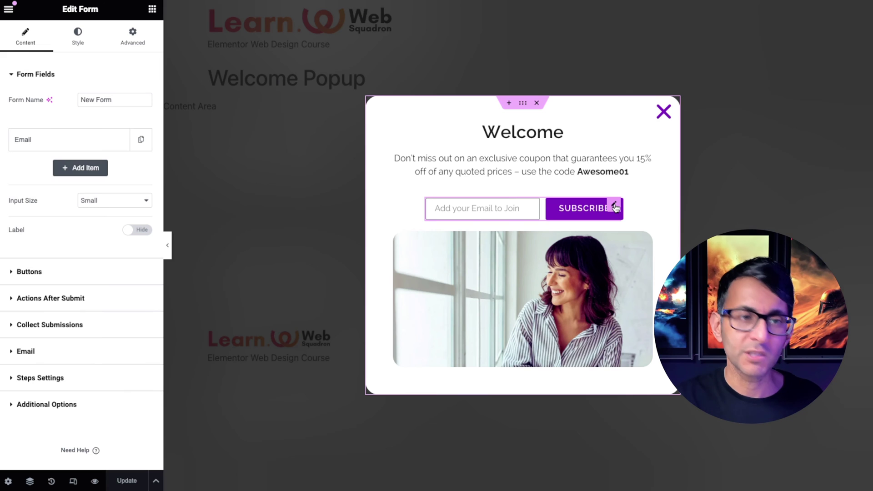
# Add Popup to the form's after-submit actions alongside Collect Submissions and Email.
pyautogui.click(89, 300)
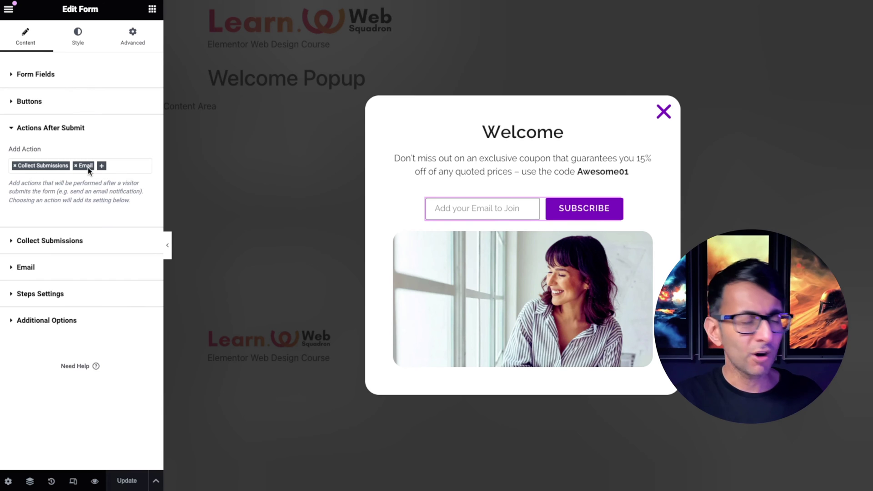
pyautogui.click(125, 166)
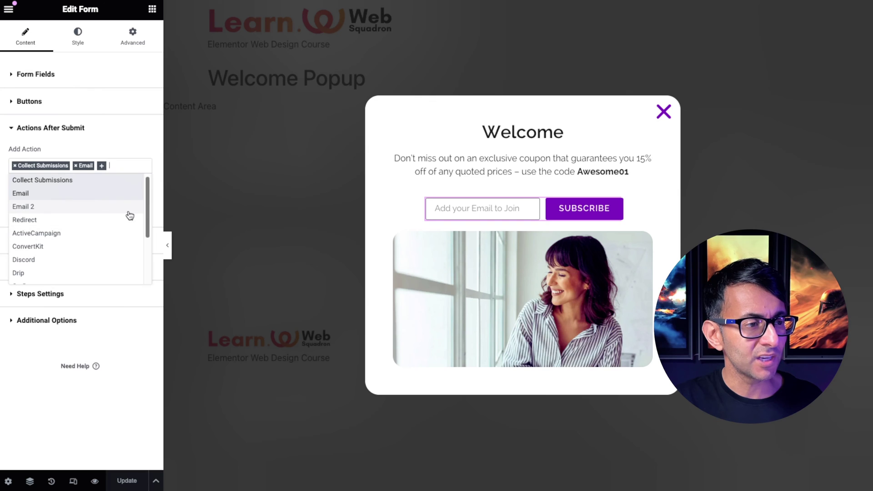
pyautogui.scroll(-1, 146, 216)
pyautogui.scroll(-2, 147, 217)
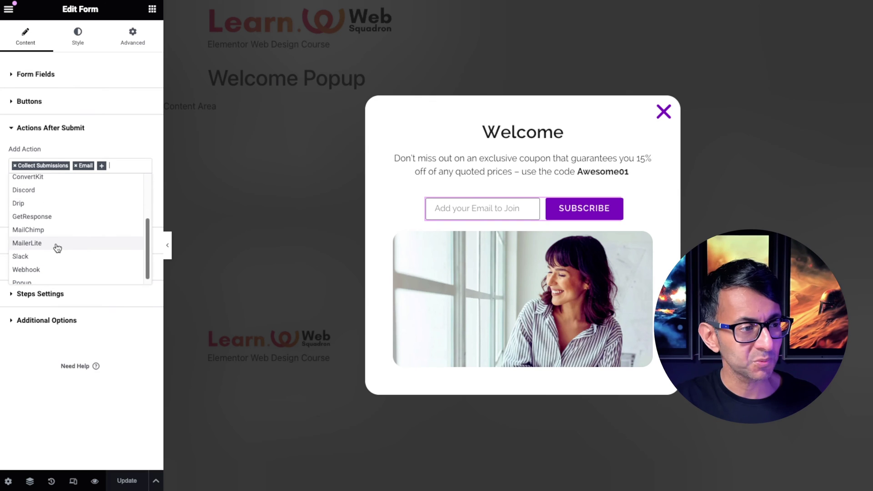
pyautogui.scroll(2, 57, 248)
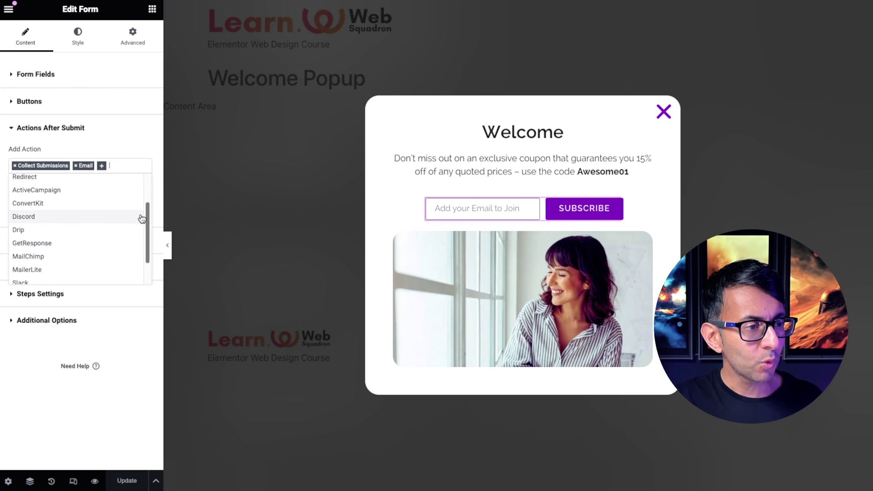
pyautogui.scroll(-2, 147, 216)
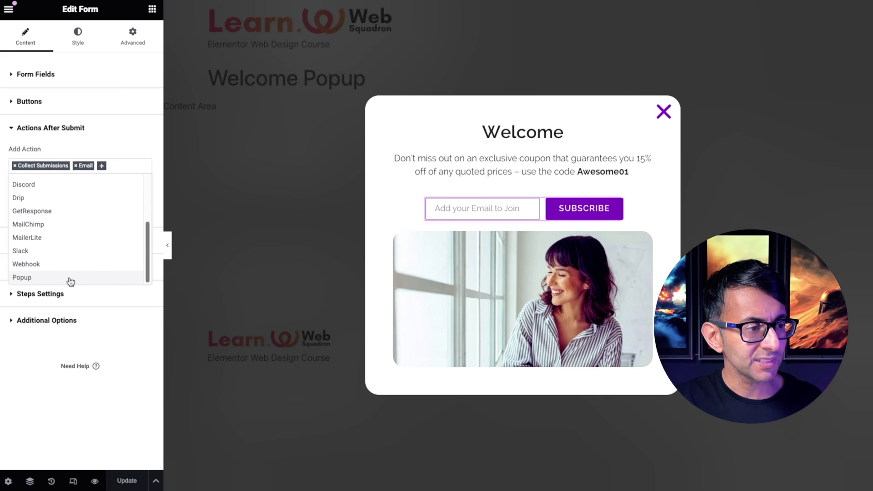
pyautogui.click(71, 282)
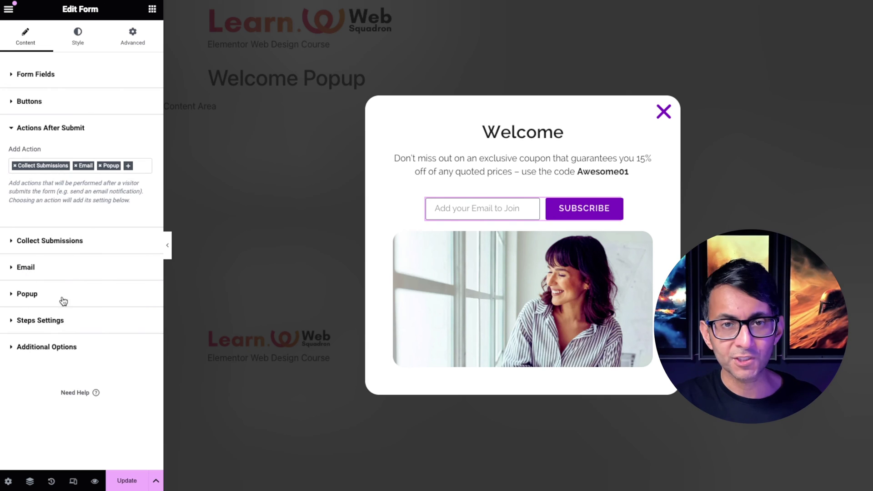
# Remove and re-add the Popup action, then expand its settings section.
pyautogui.click(99, 165)
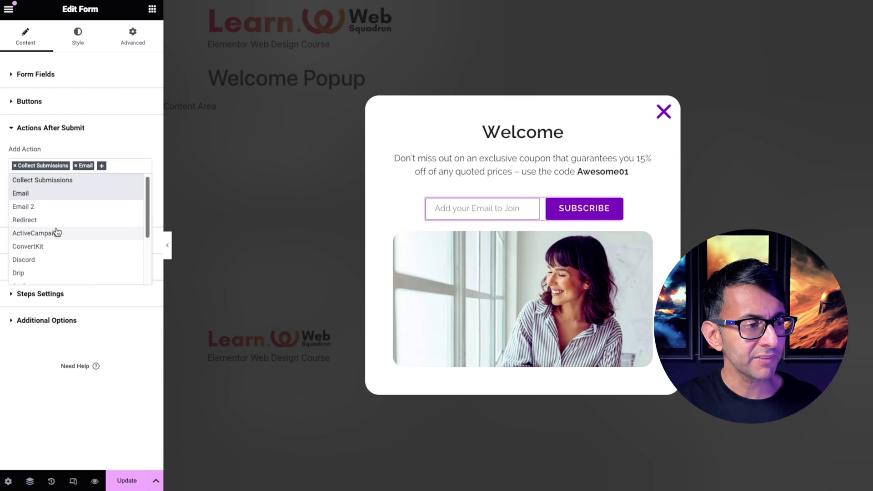
pyautogui.click(134, 351)
pyautogui.click(103, 166)
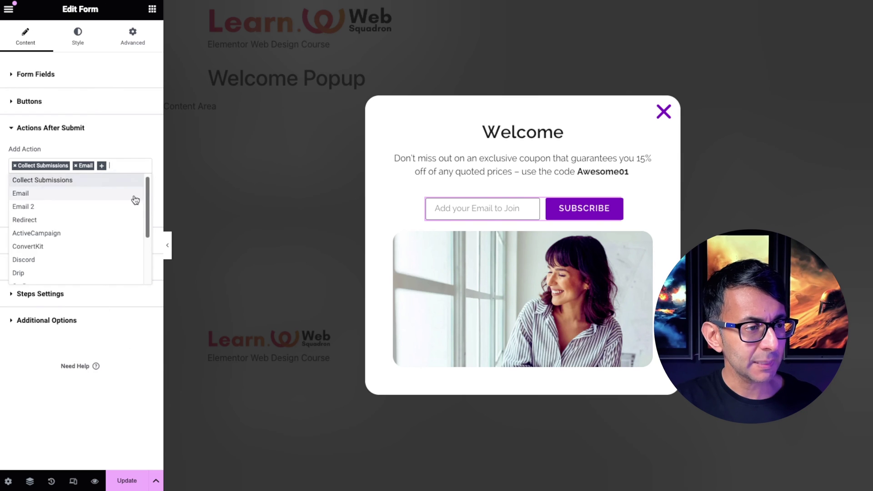
pyautogui.moveTo(149, 205); pyautogui.dragTo(148, 257)
pyautogui.click(68, 279)
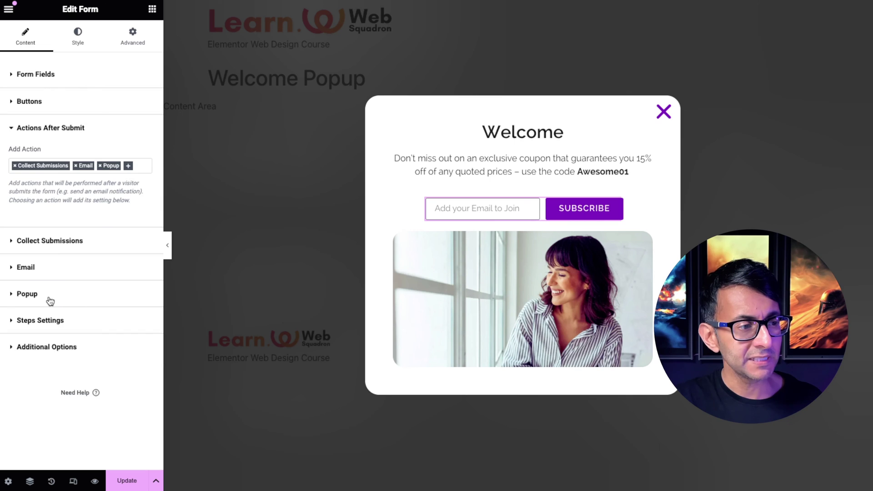
pyautogui.click(50, 301)
# Set the Popup action to Open Popup and choose the Download Popup template.
pyautogui.click(120, 233)
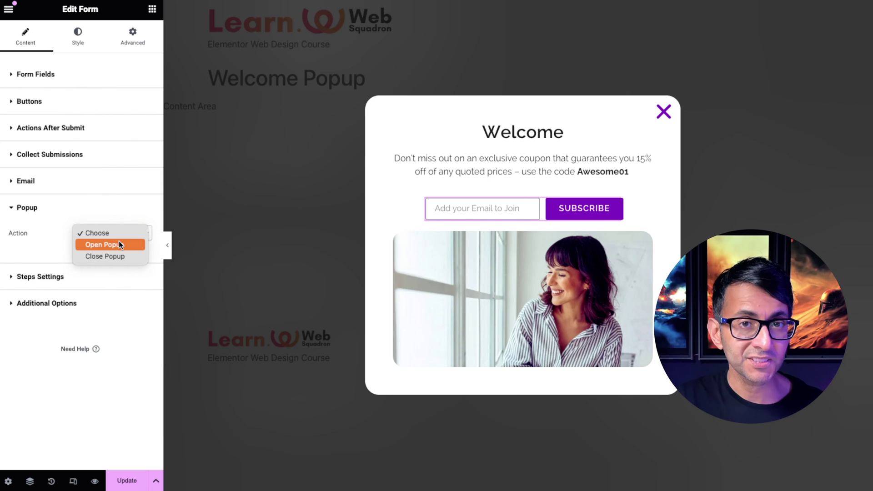
pyautogui.click(119, 242)
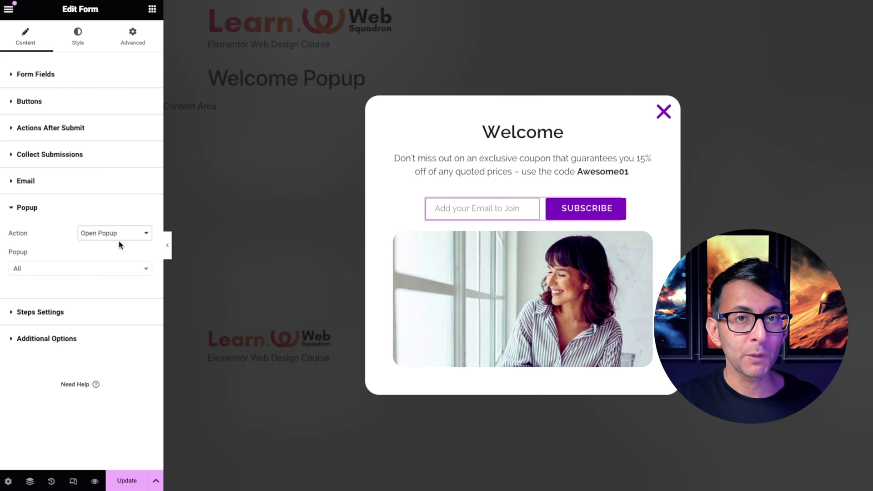
pyautogui.click(78, 269)
pyautogui.write('down')
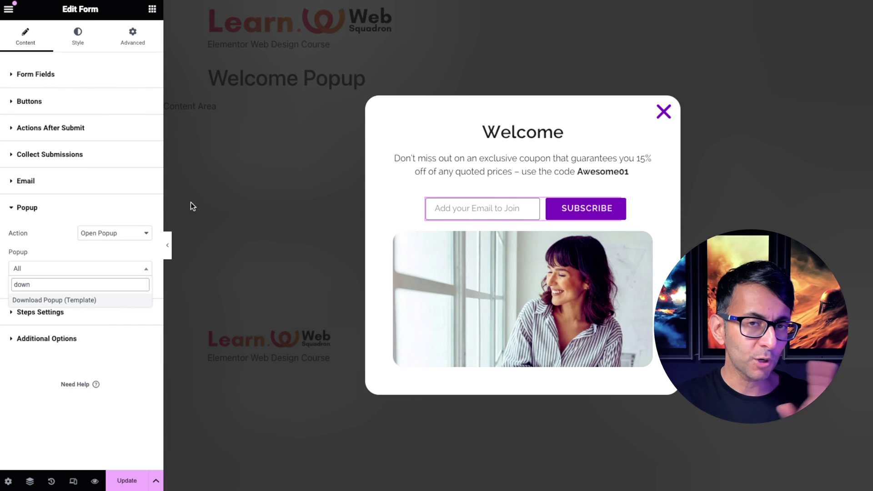
pyautogui.click(55, 301)
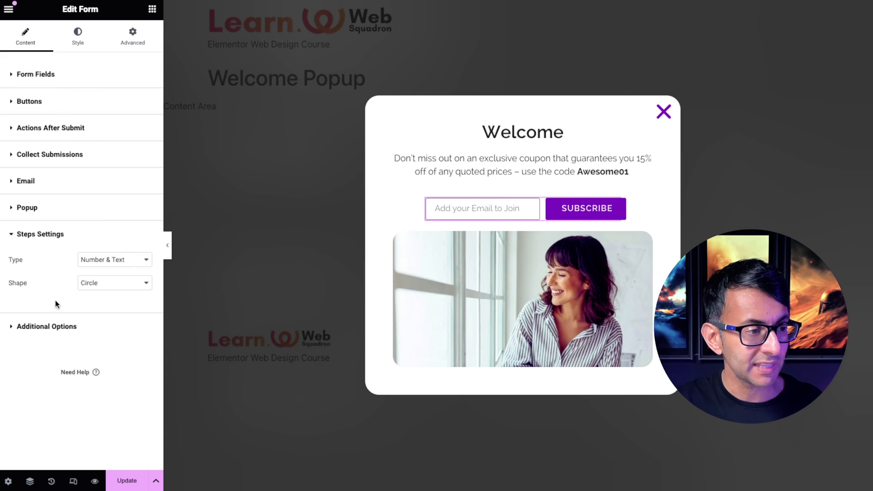
# Update, then subscribe through the live Welcome popup, open the PDF download, and close the Excellent popup.
pyautogui.click(119, 484)
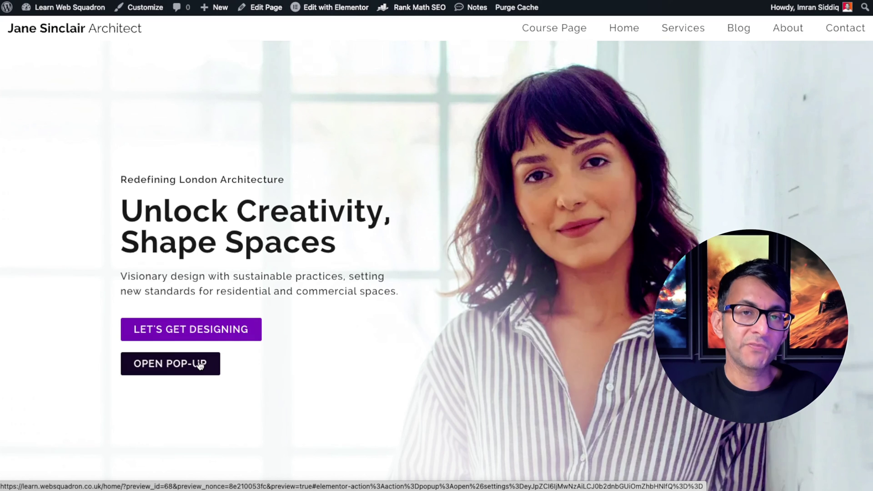
pyautogui.click(200, 363)
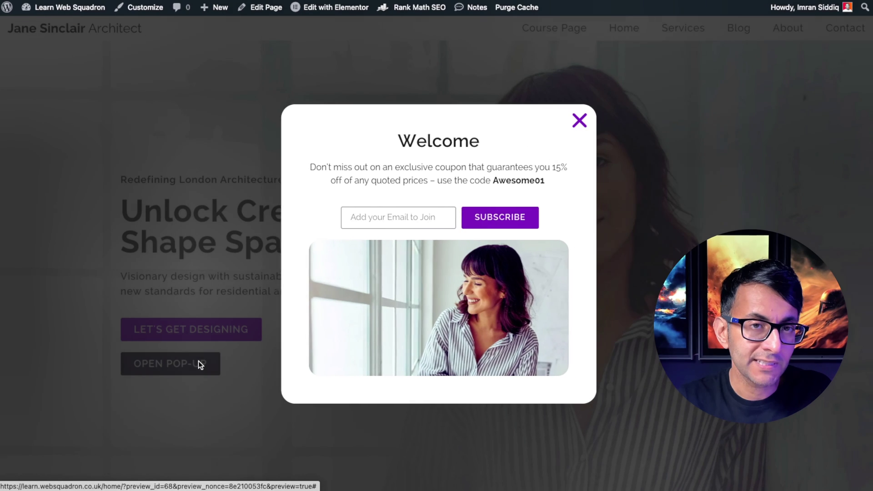
pyautogui.click(413, 221)
pyautogui.hotkey('ctrl', 'v')
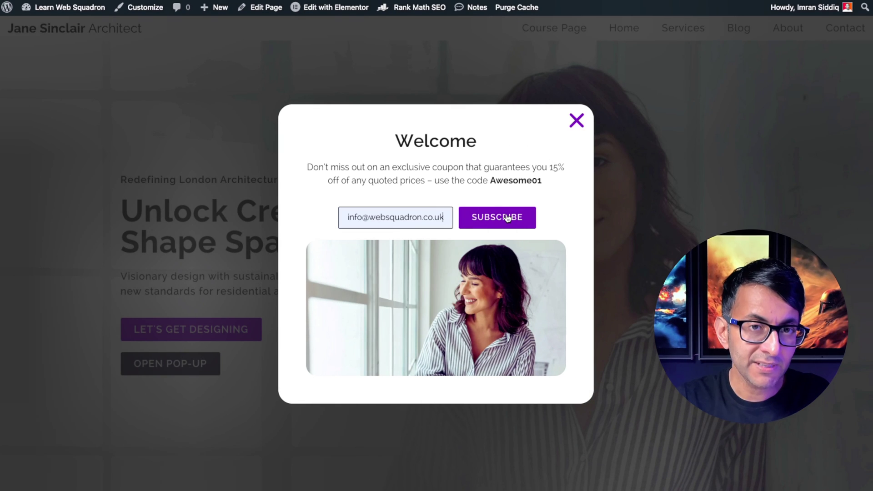
pyautogui.click(507, 218)
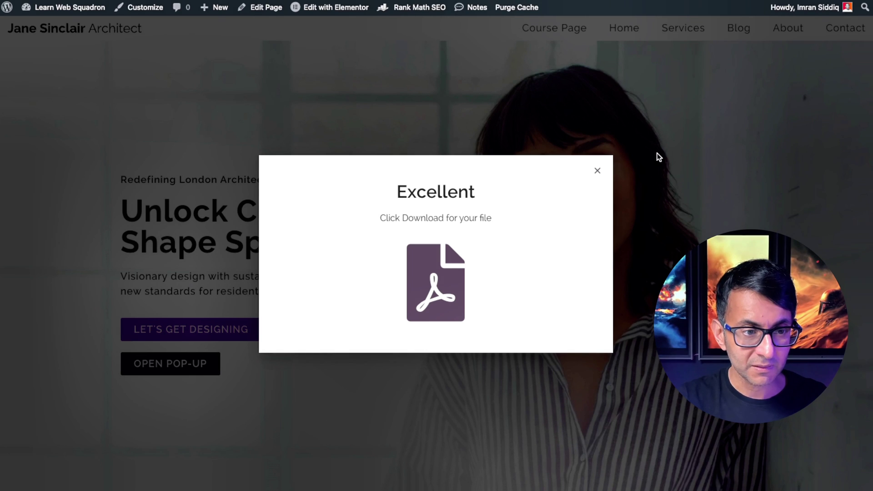
pyautogui.click(430, 293)
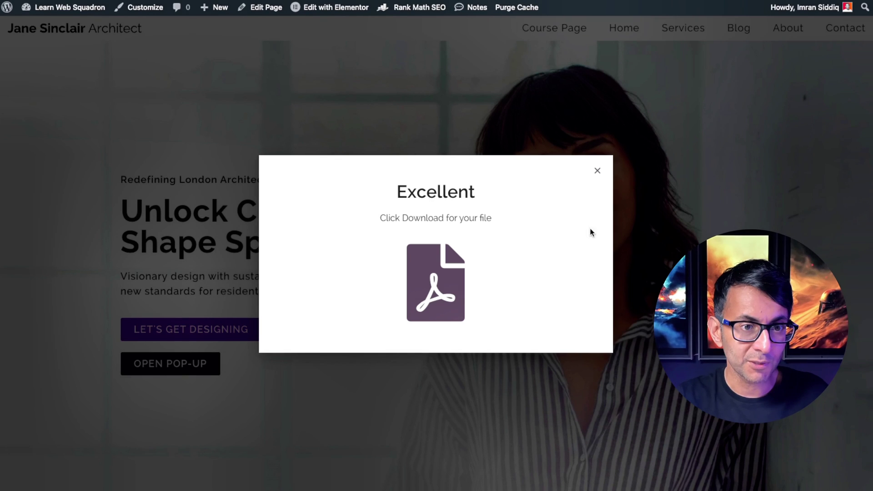
pyautogui.click(598, 171)
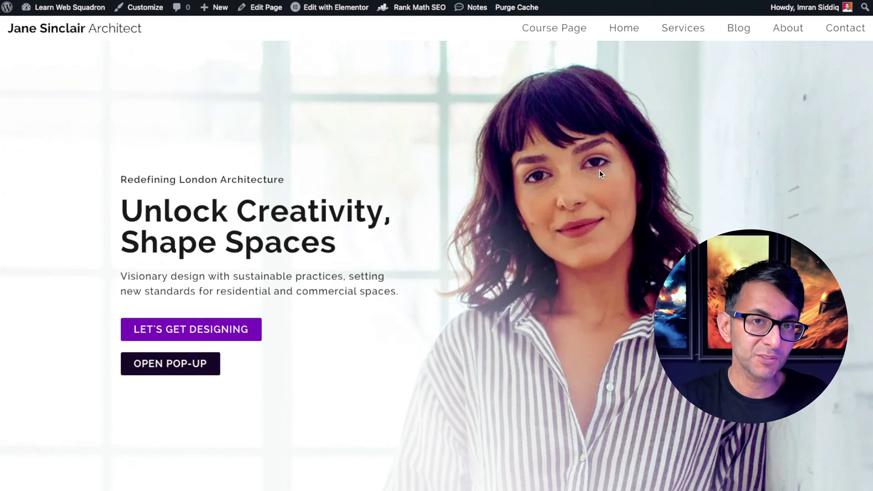